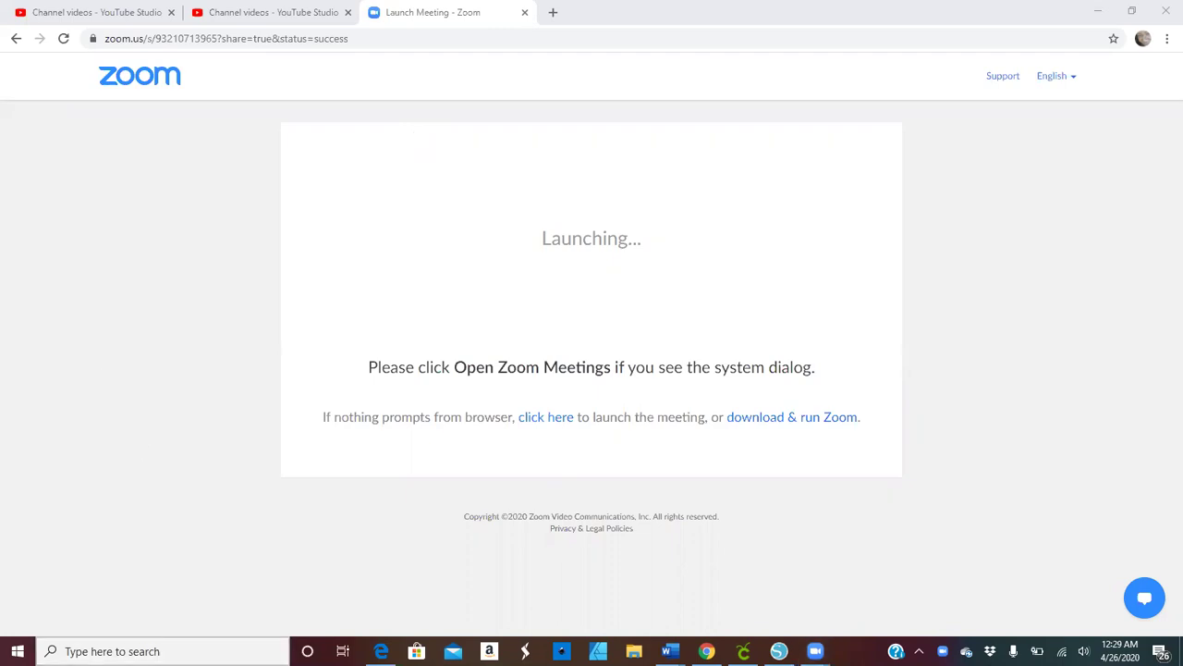
Search the Start menu for 'Gimp' and launch GIMP 2.10.14
key("super")
type("Gimp")
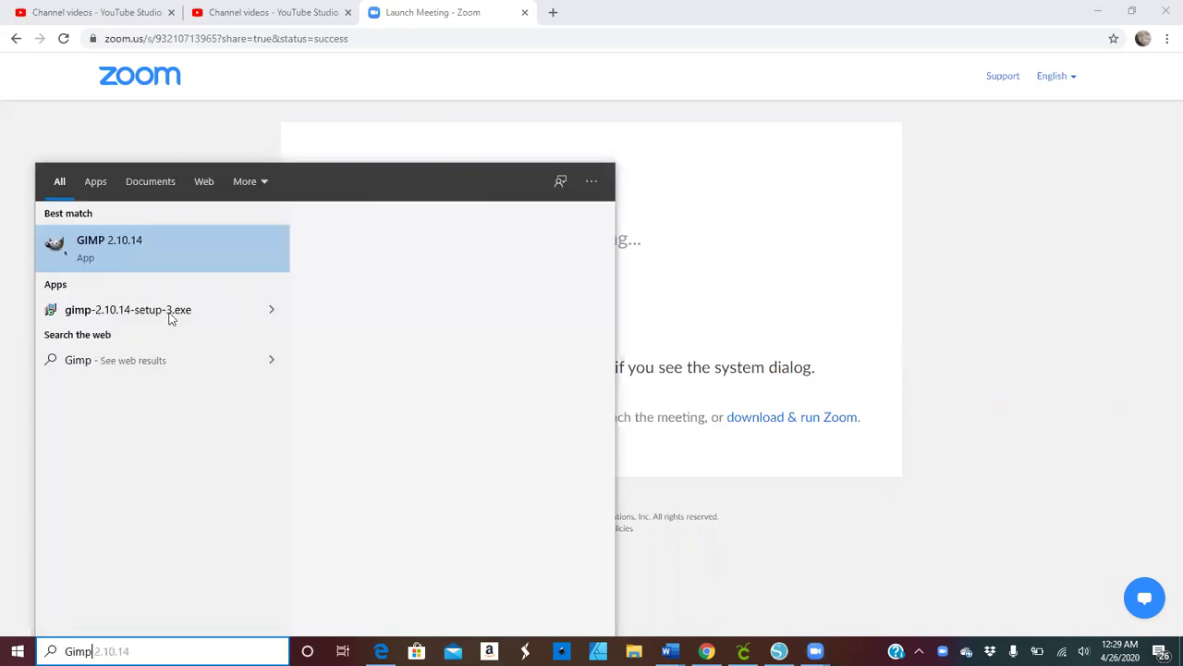
left_click(148, 265)
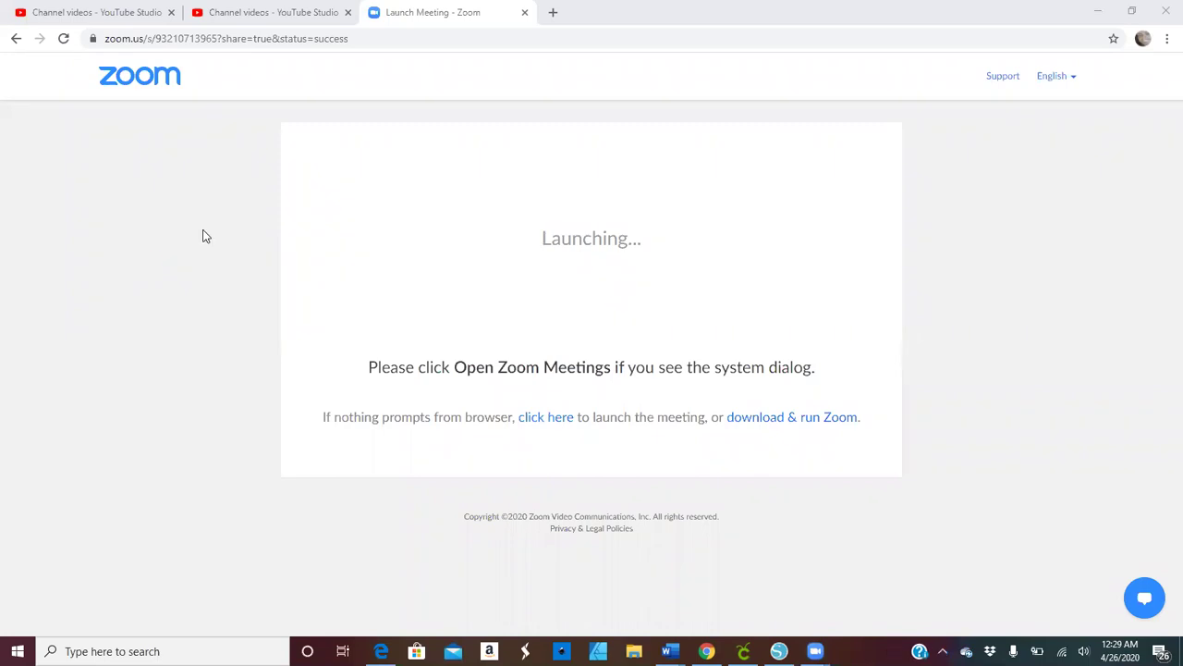
Minimize Chrome so the desktop shows while GIMP loads
left_click(1097, 11)
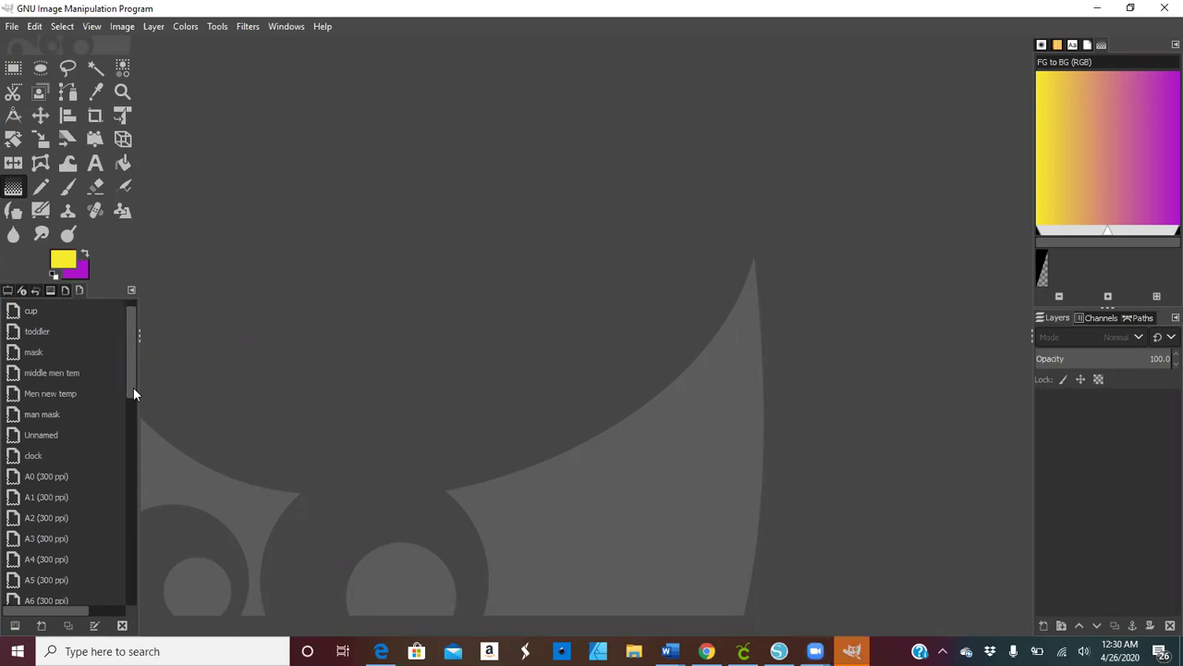
Scroll through the Templates list past the A-series presets and back up to Lighter, cup and toddler
left_click_drag(133, 388, 126, 561)
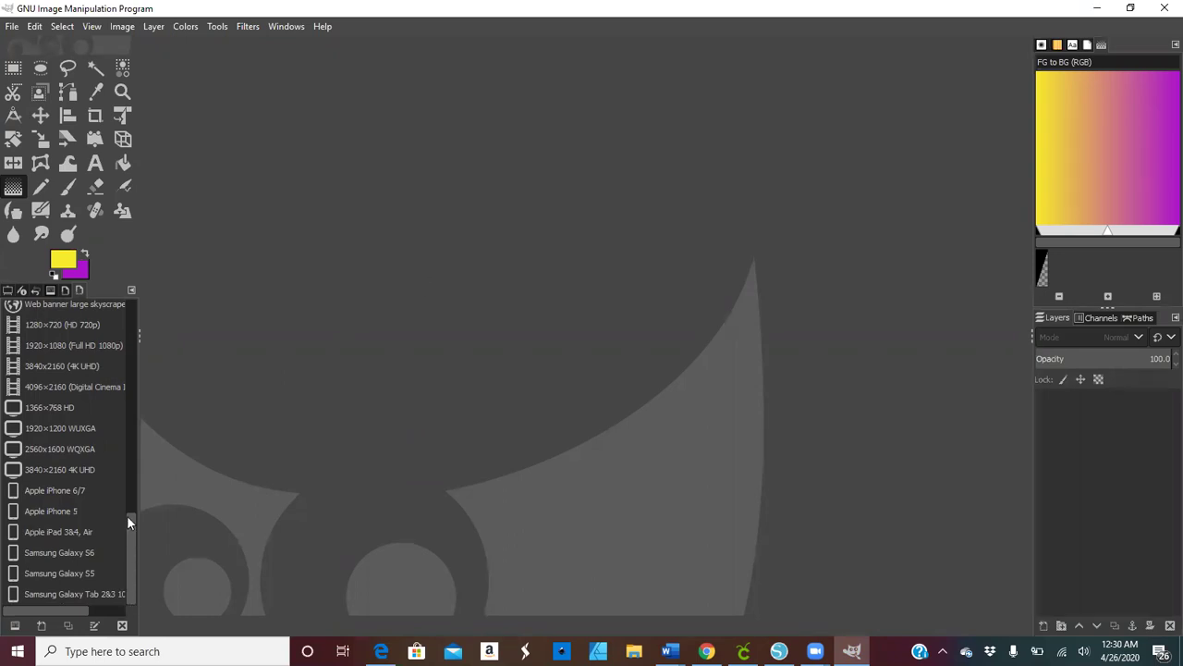
scroll(144, 458, "up", 5)
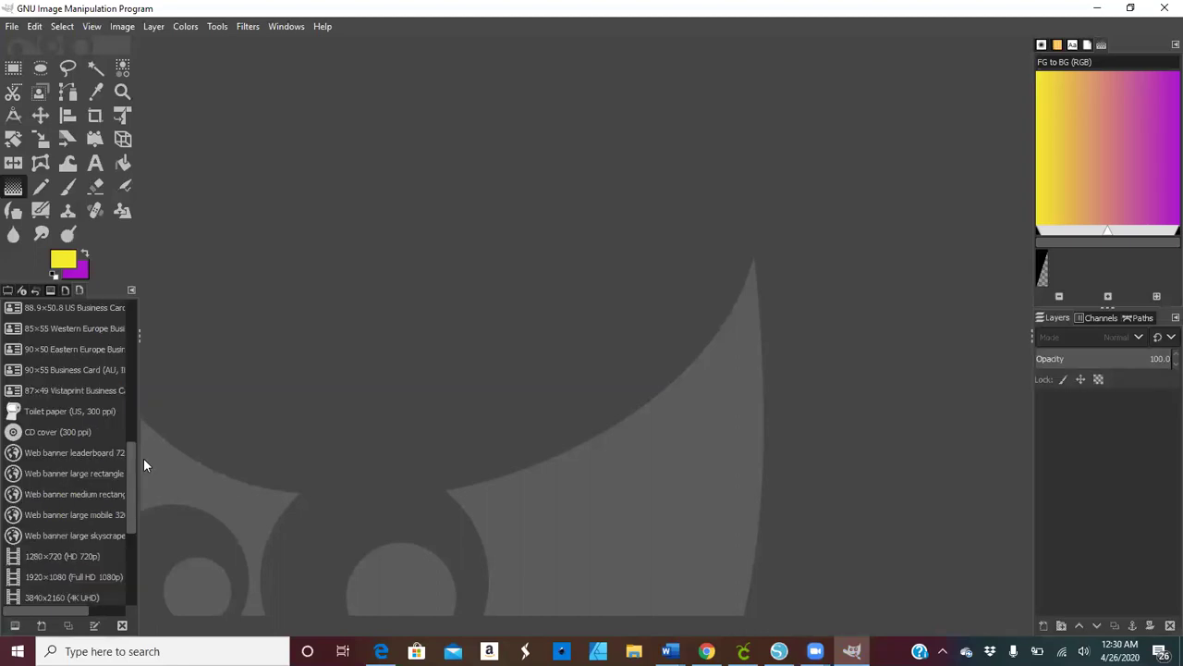
scroll(142, 453, "up", 2)
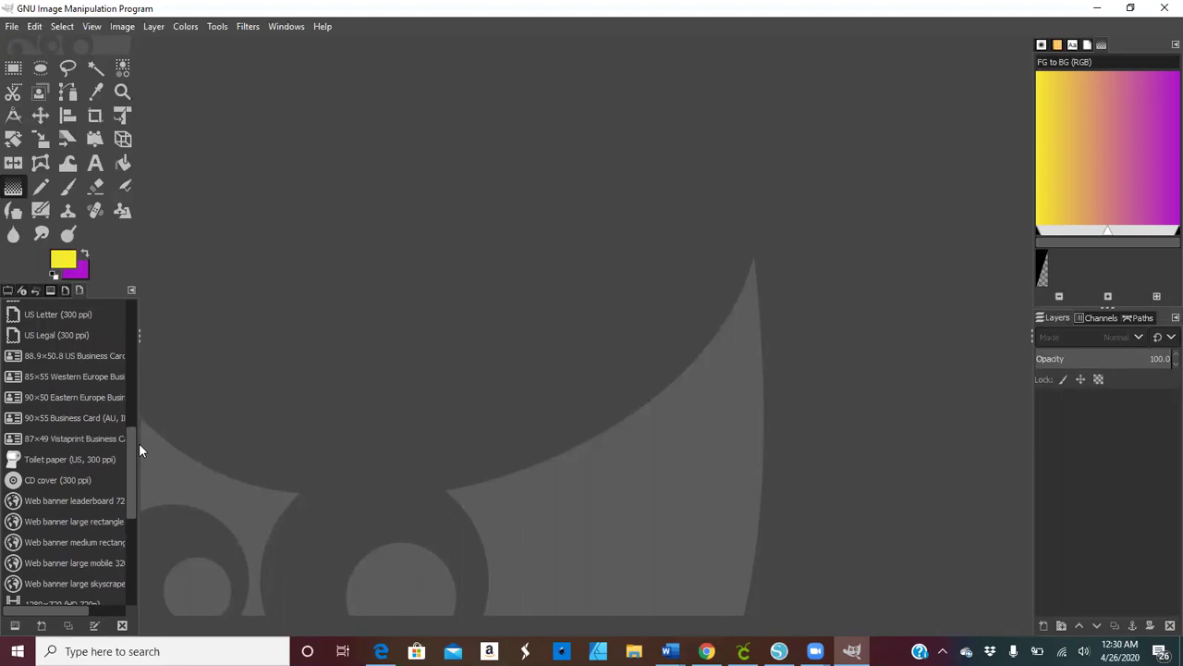
scroll(138, 444, "up", 2)
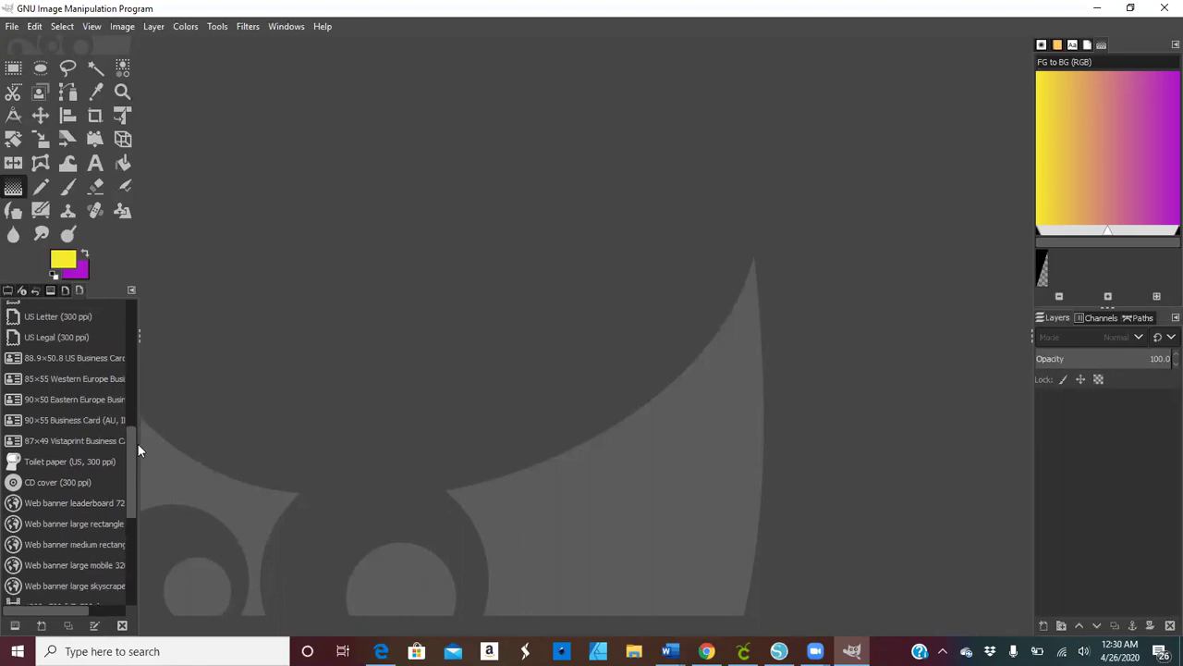
scroll(131, 428, "up", 4)
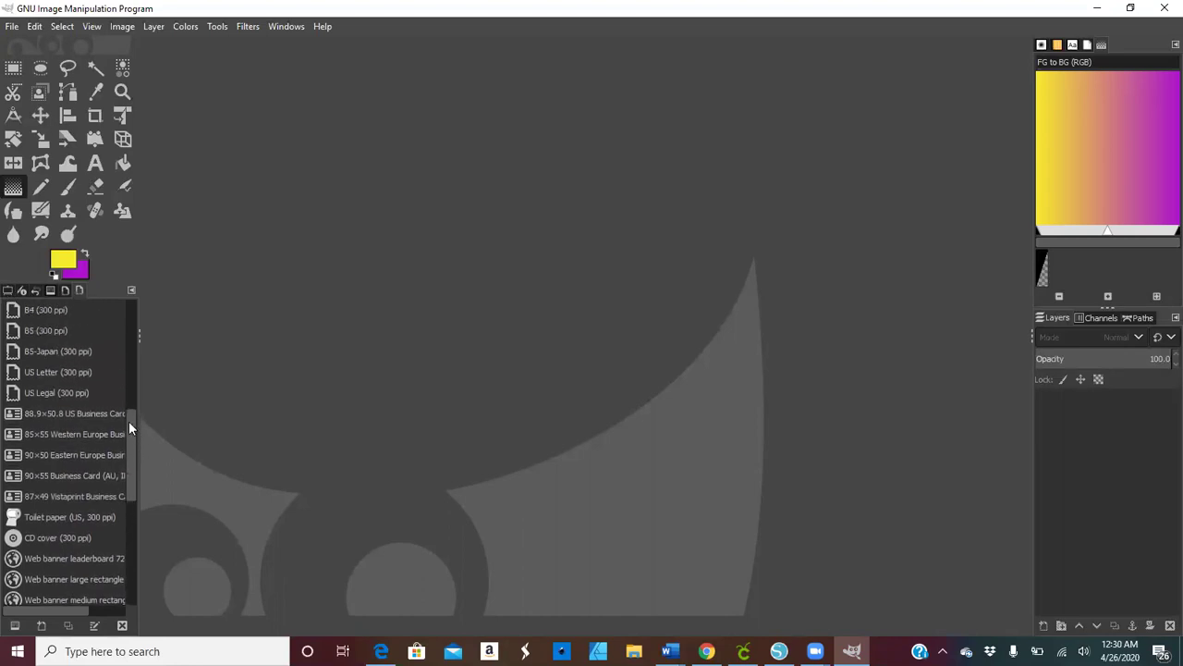
left_click_drag(127, 408, 127, 316)
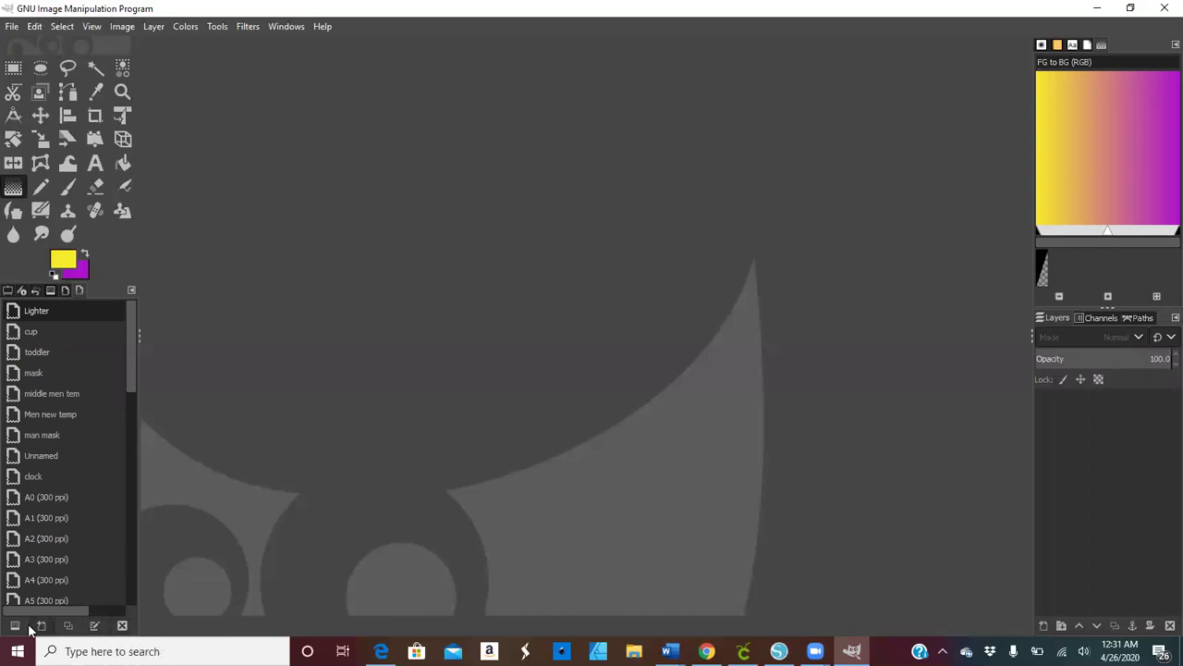
left_click(131, 292)
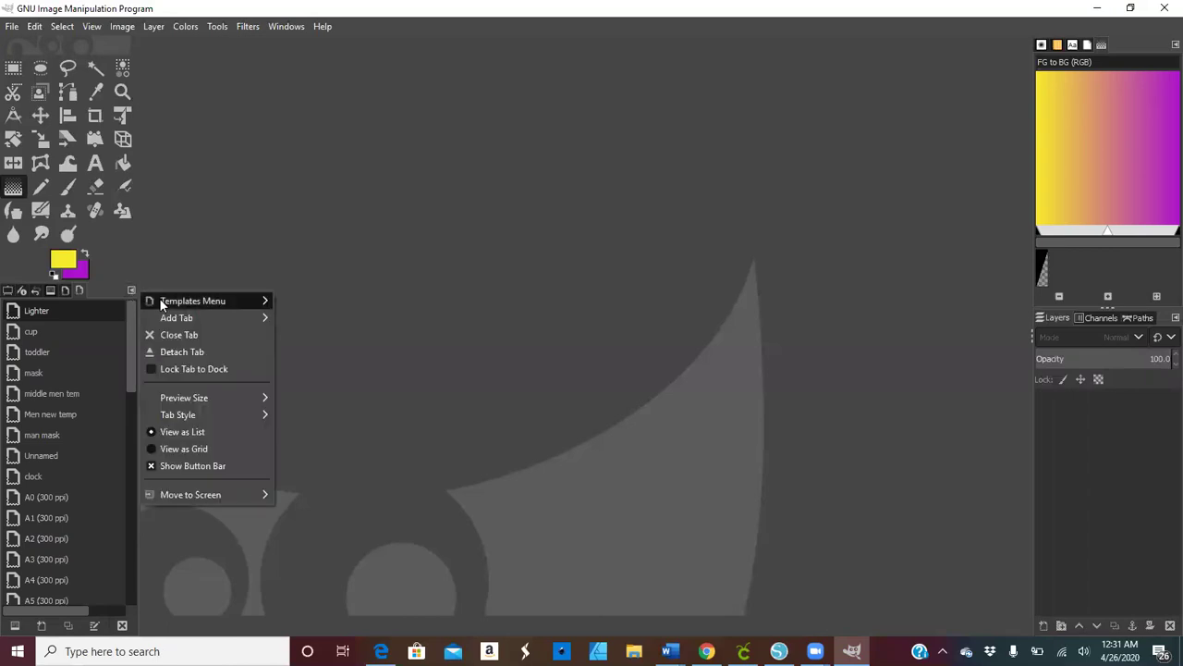
mouse_move(161, 302)
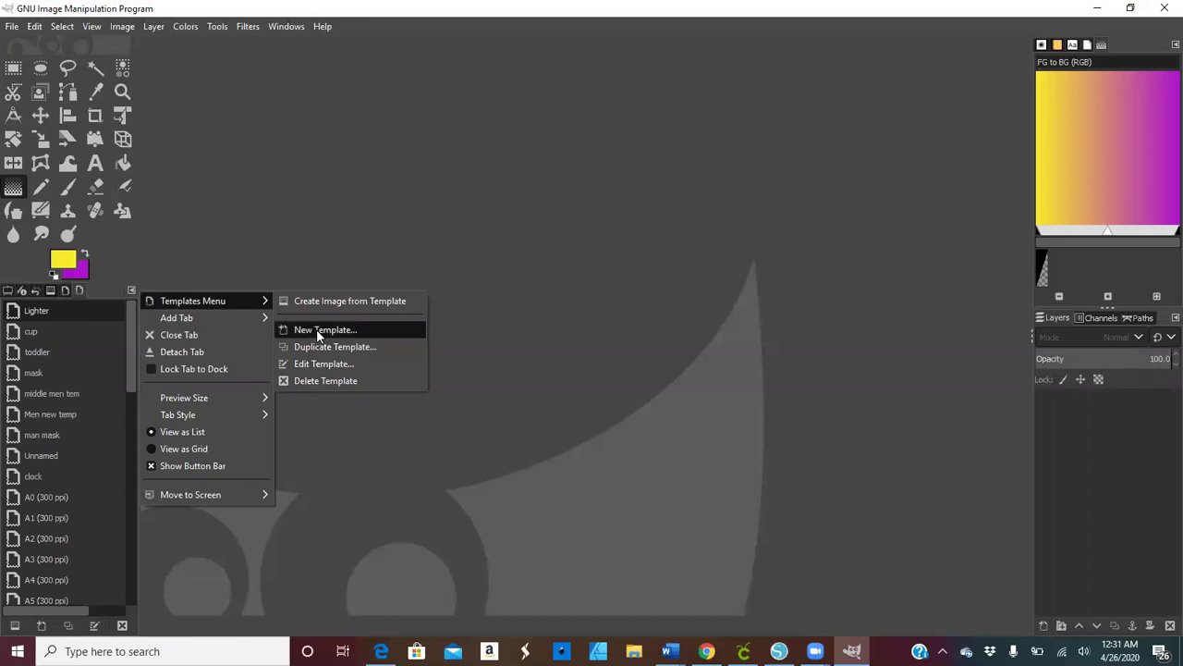
left_click(325, 228)
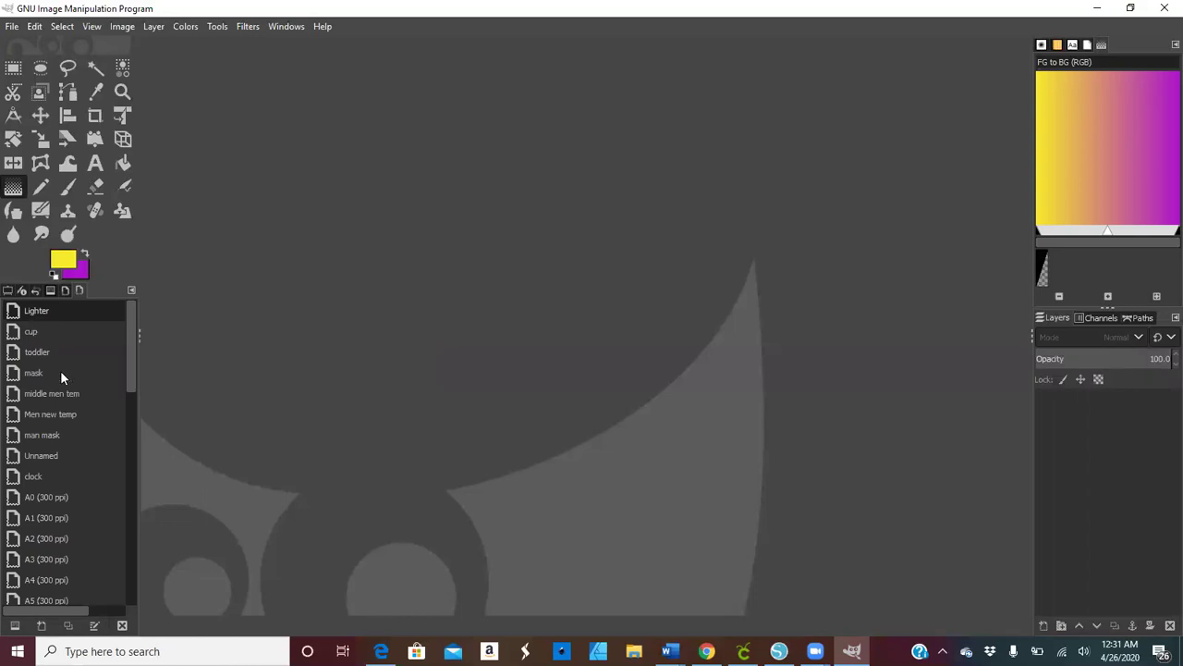
Start a new template named 'Lighter 1' in inches, with width 2.75 and height ready for 2.75
left_click(35, 627)
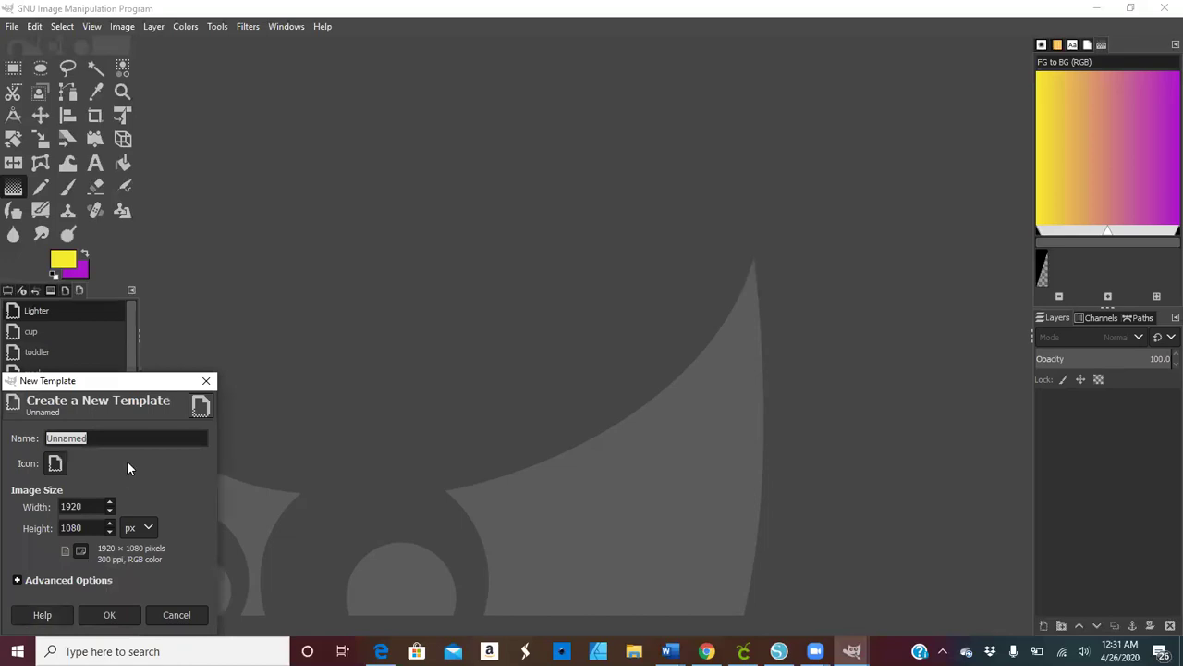
type("Lighter 1")
left_click(135, 527)
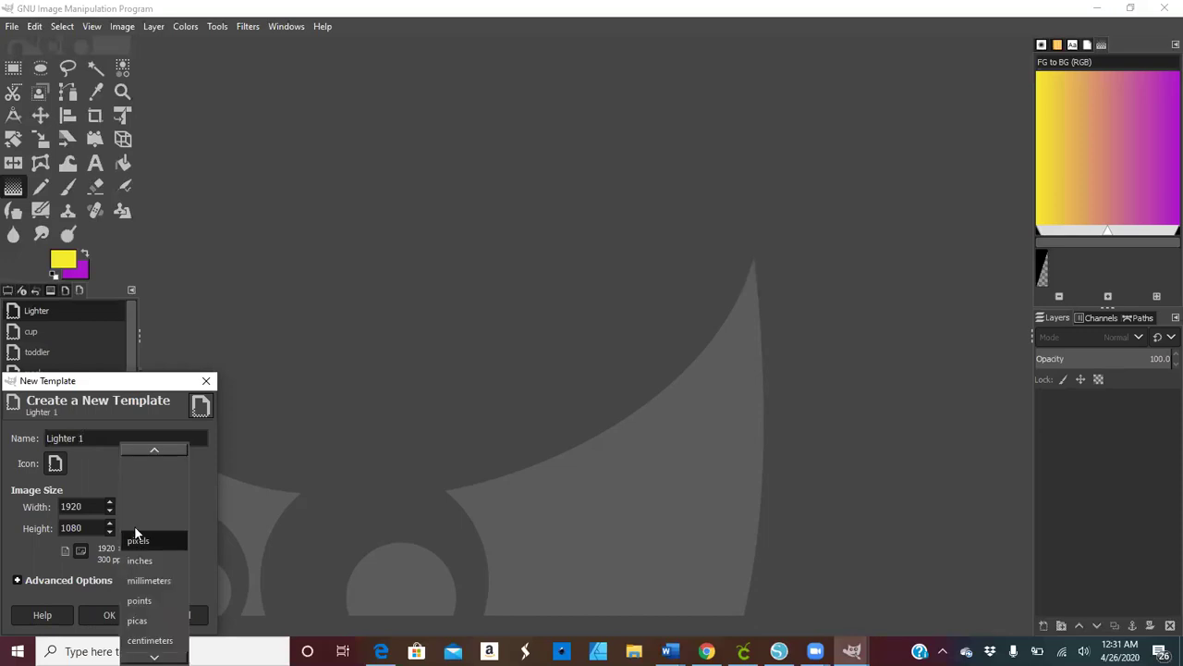
left_click(142, 561)
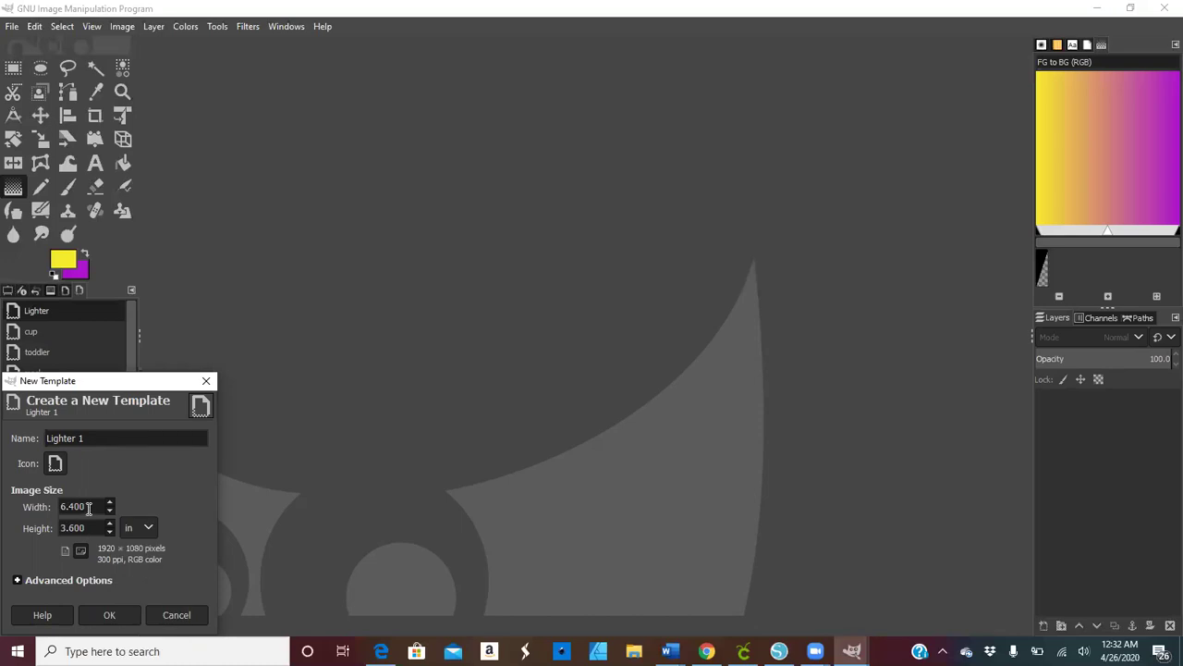
left_click_drag(89, 507, 48, 514)
type("2.75")
left_click_drag(101, 527, 38, 531)
type("2.75")
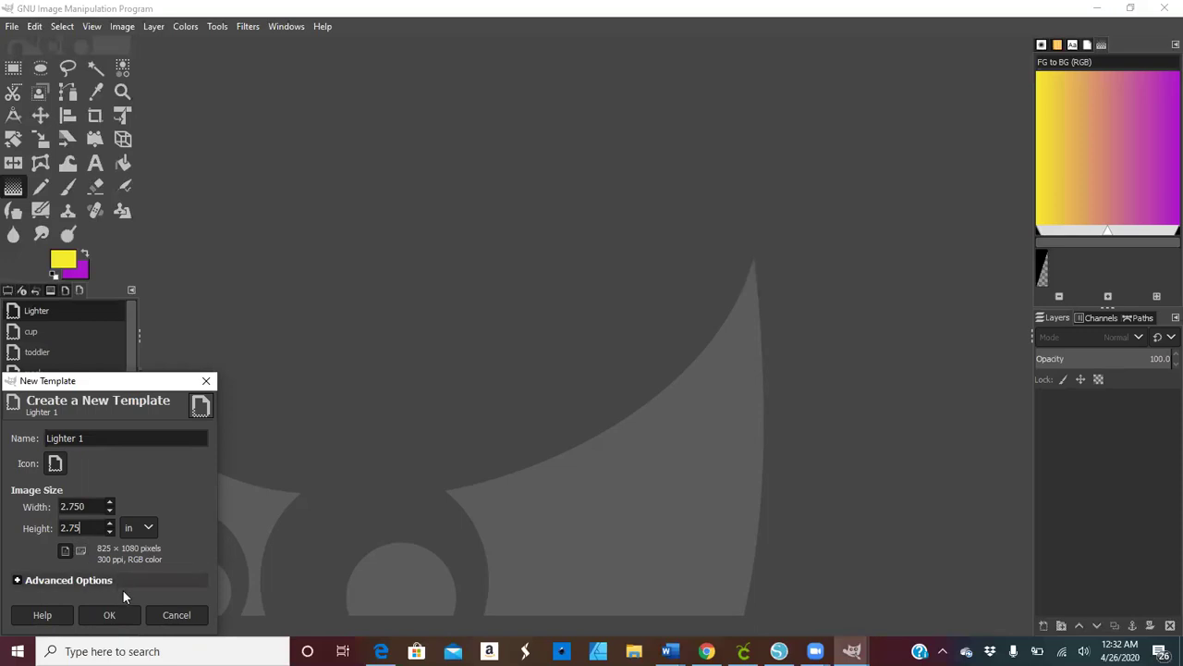
Enter a creator comment in the advanced settings and save the 2.750 × 2.750 in Lighter 1 template
left_click(93, 581)
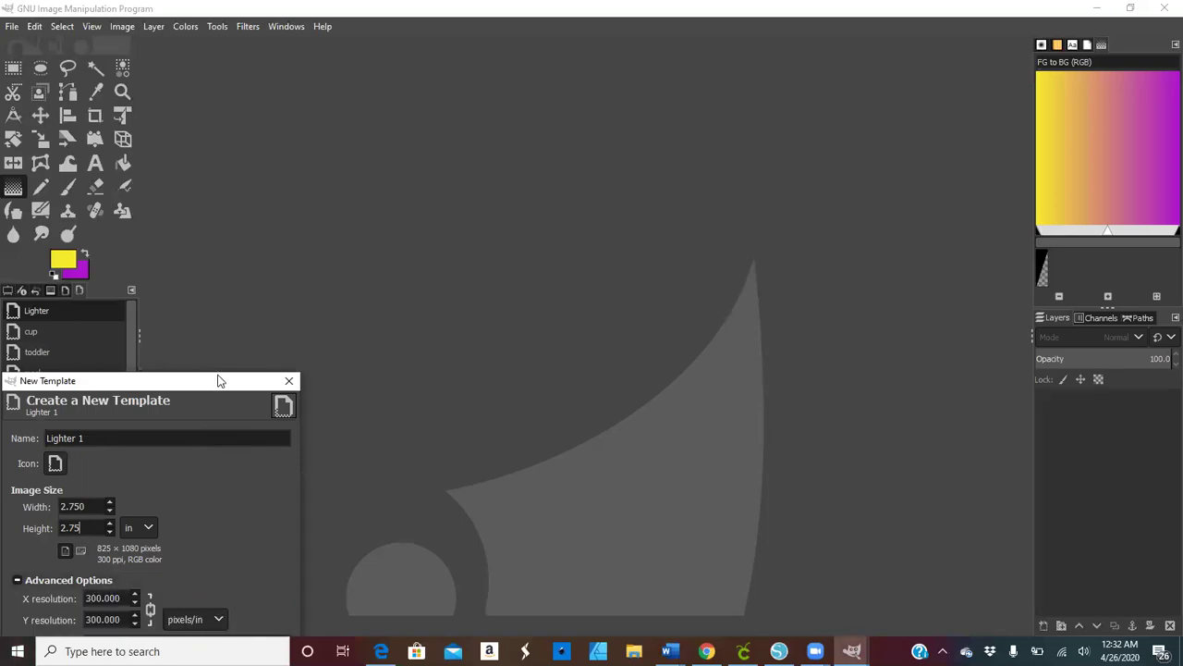
left_click_drag(220, 380, 517, 69)
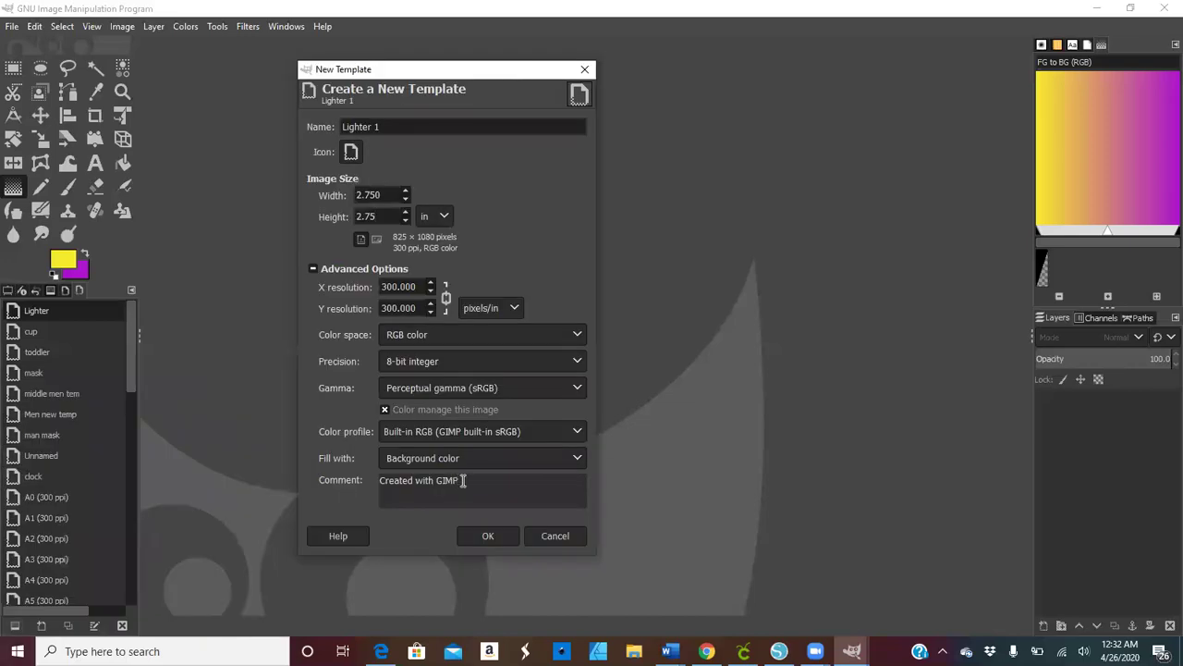
left_click_drag(460, 481, 363, 484)
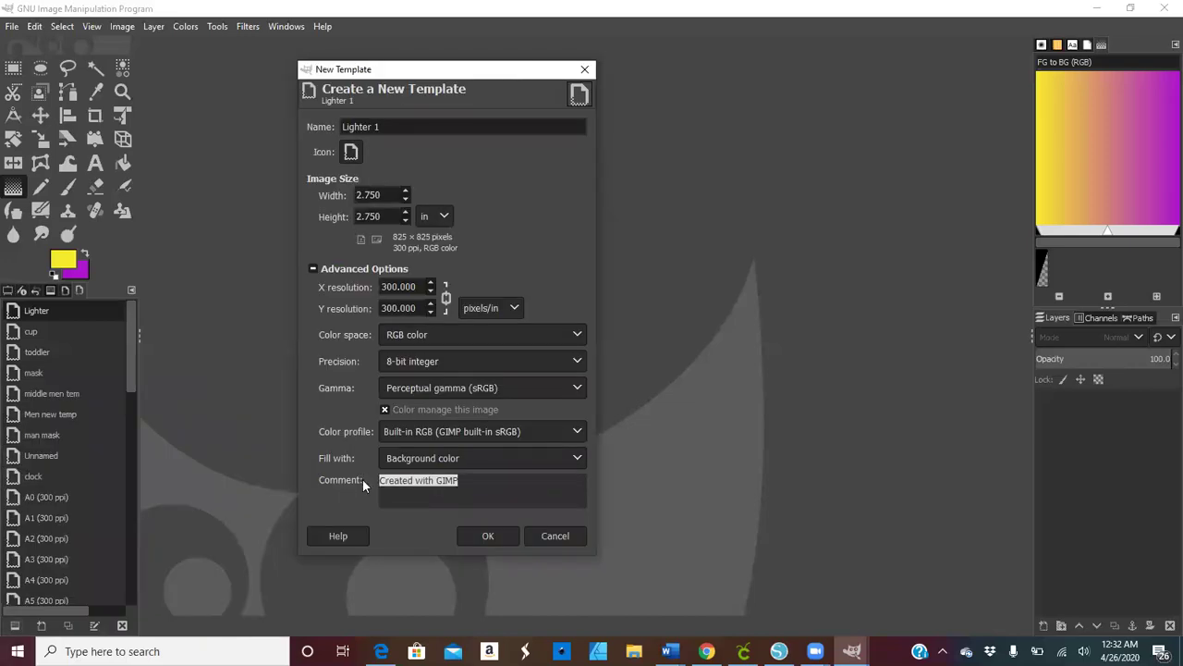
type("Created")
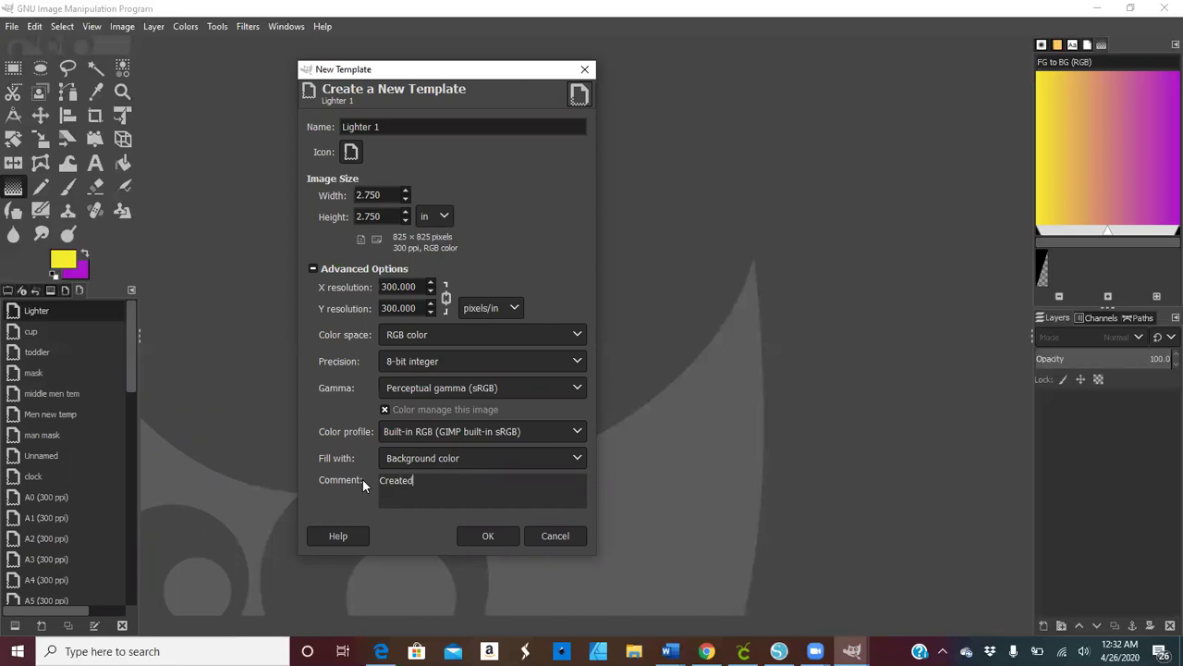
type(" by Touched By An Angel")
left_click(467, 538)
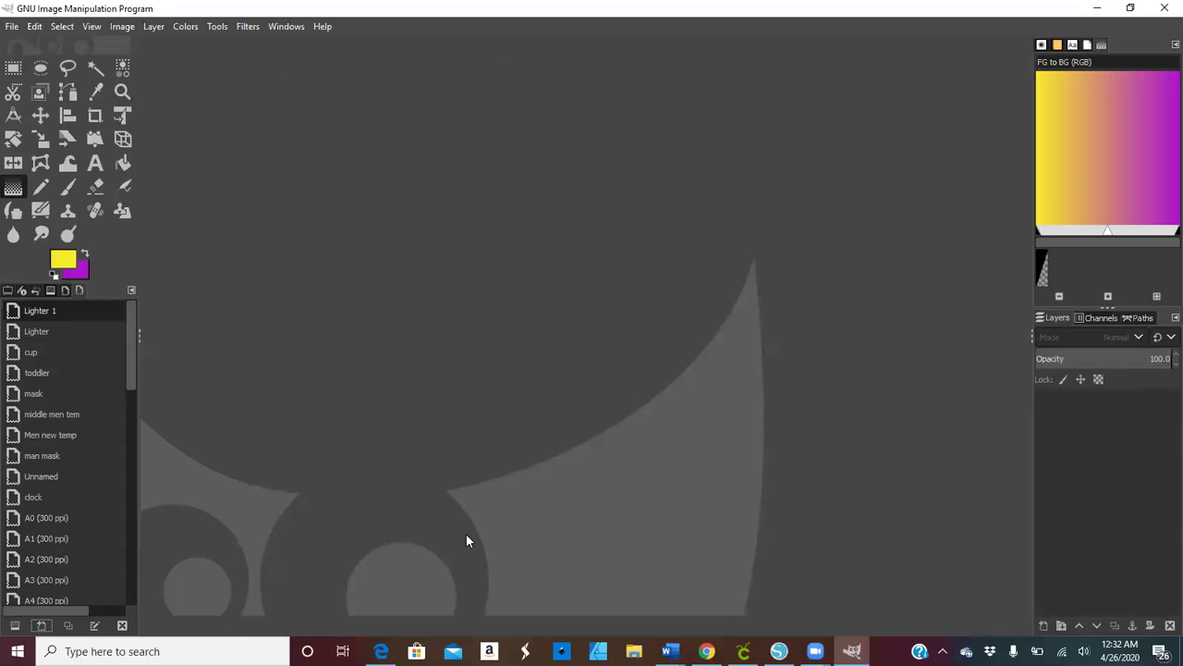
Create a new 825 × 825 image from the Lighter 1 template via File > New
left_click(12, 28)
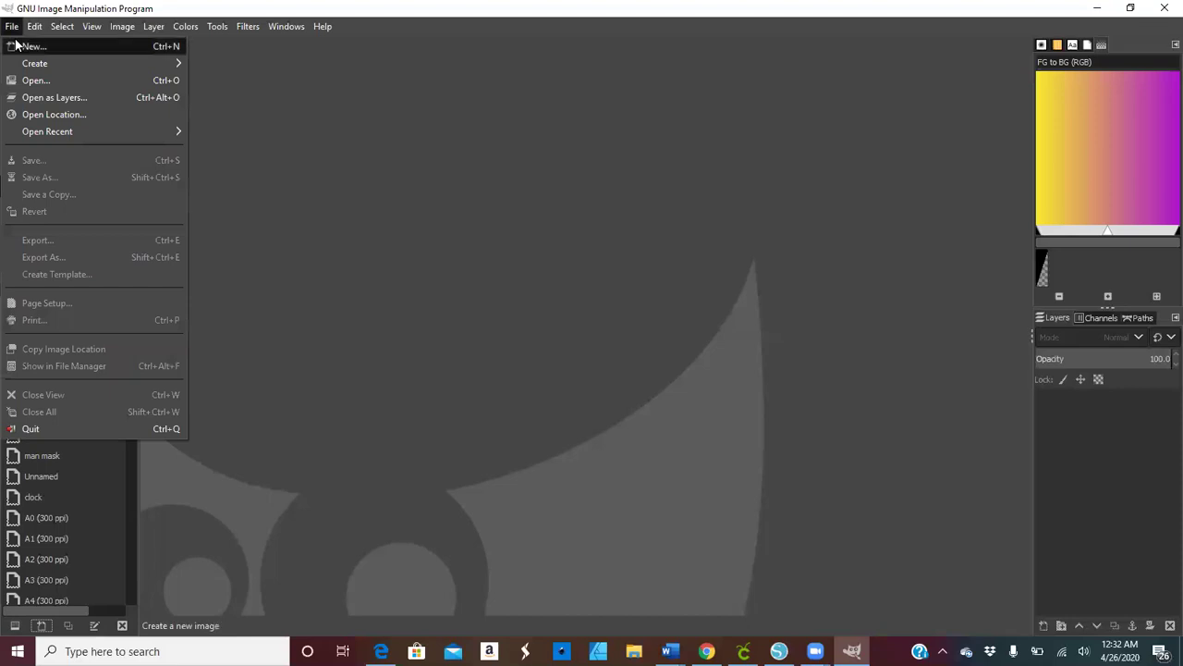
left_click(16, 43)
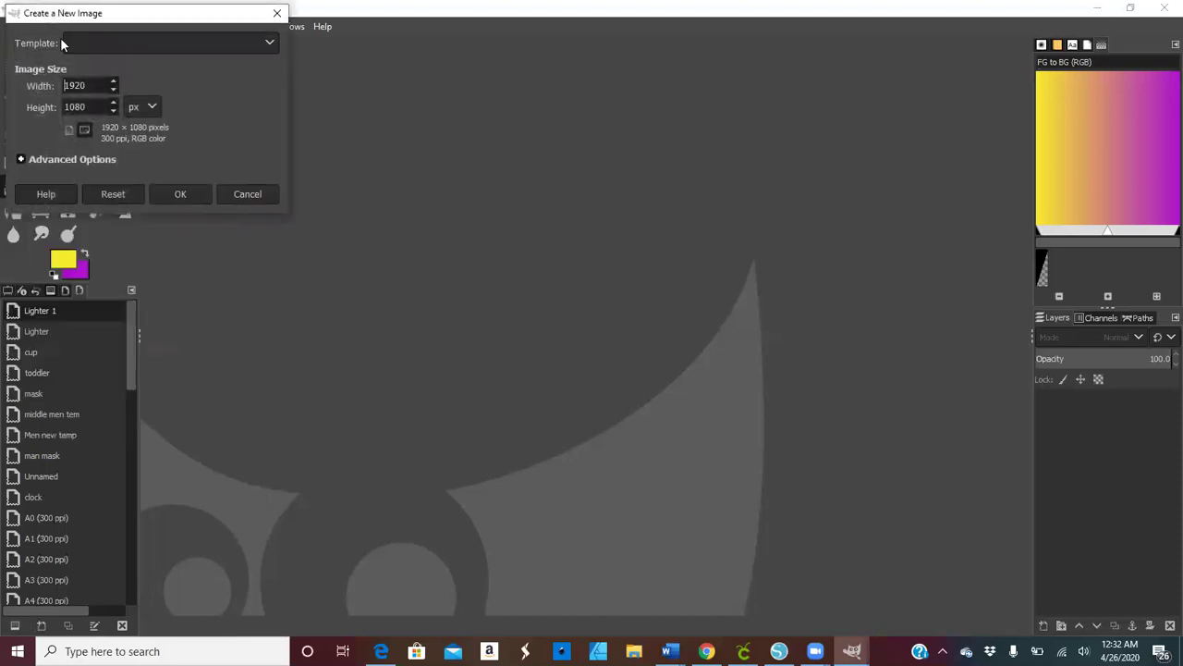
left_click(107, 43)
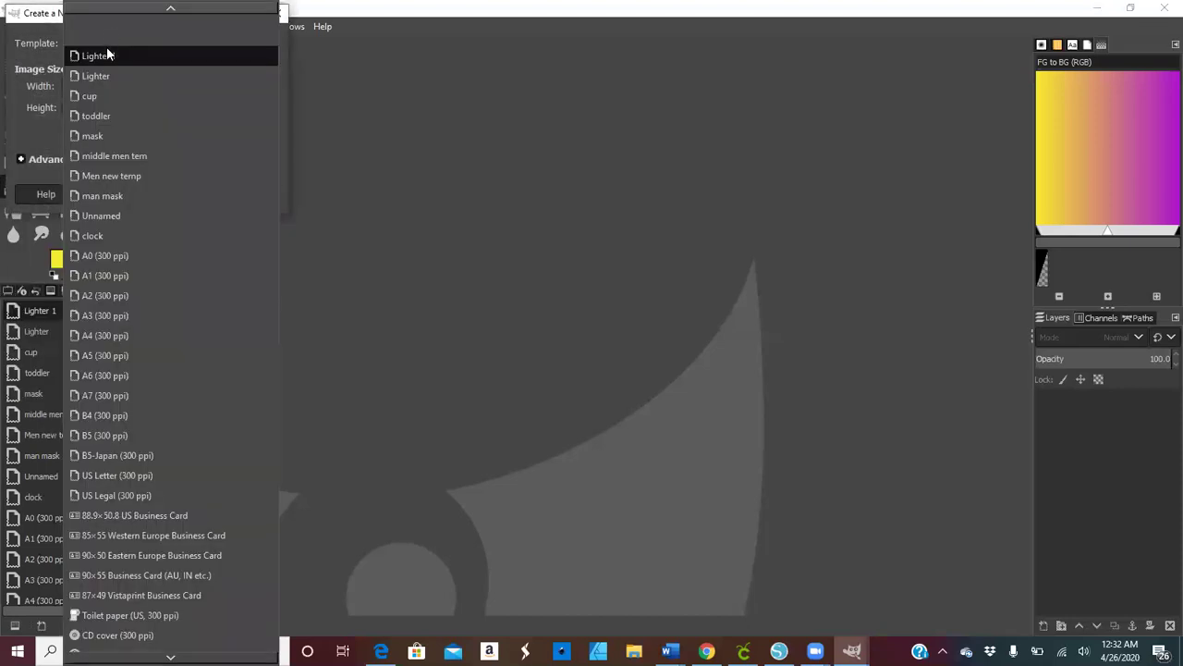
left_click(107, 55)
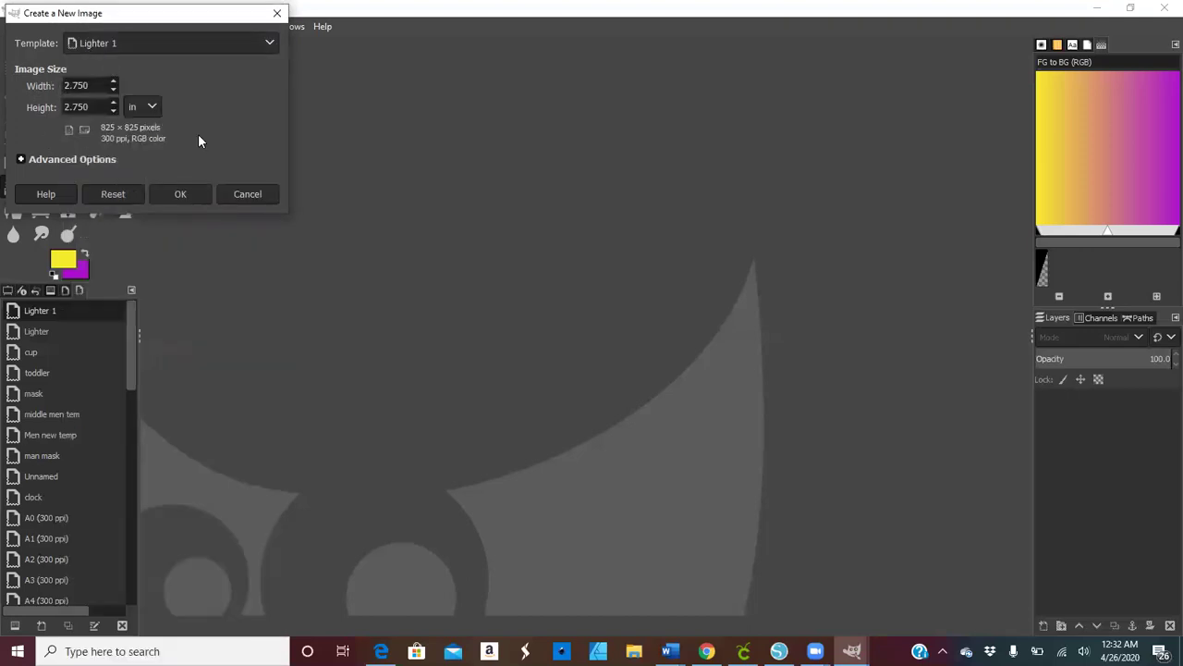
left_click(180, 194)
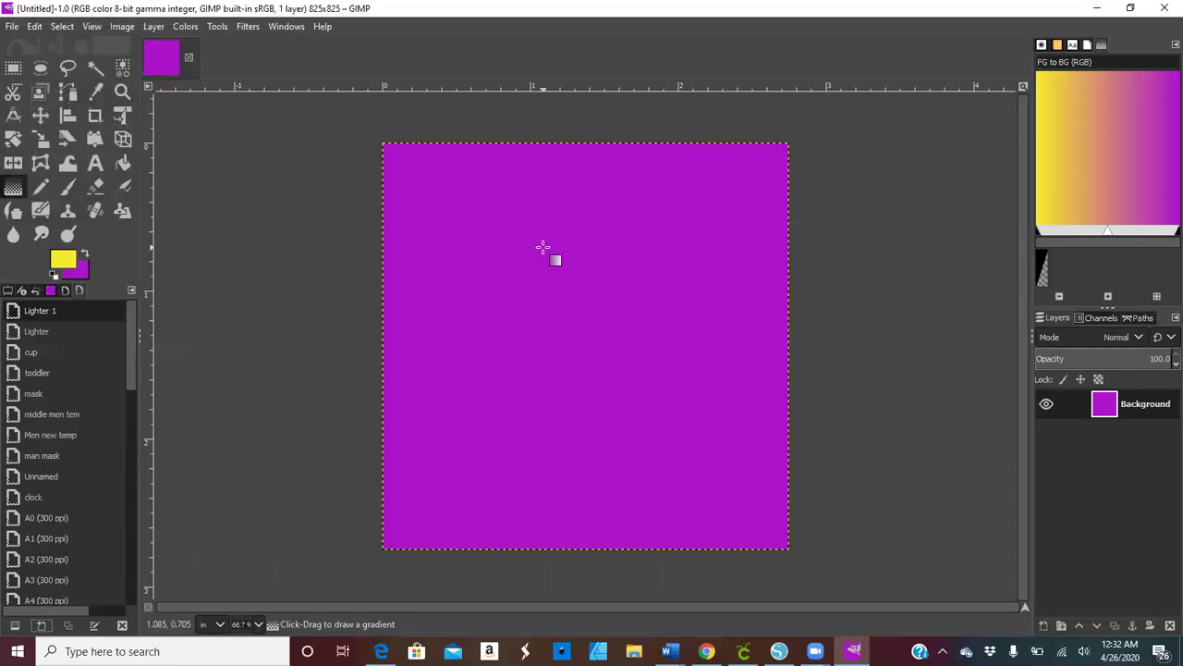
Set the foreground colour to black and drag it onto the canvas to fill it black
left_click(58, 259)
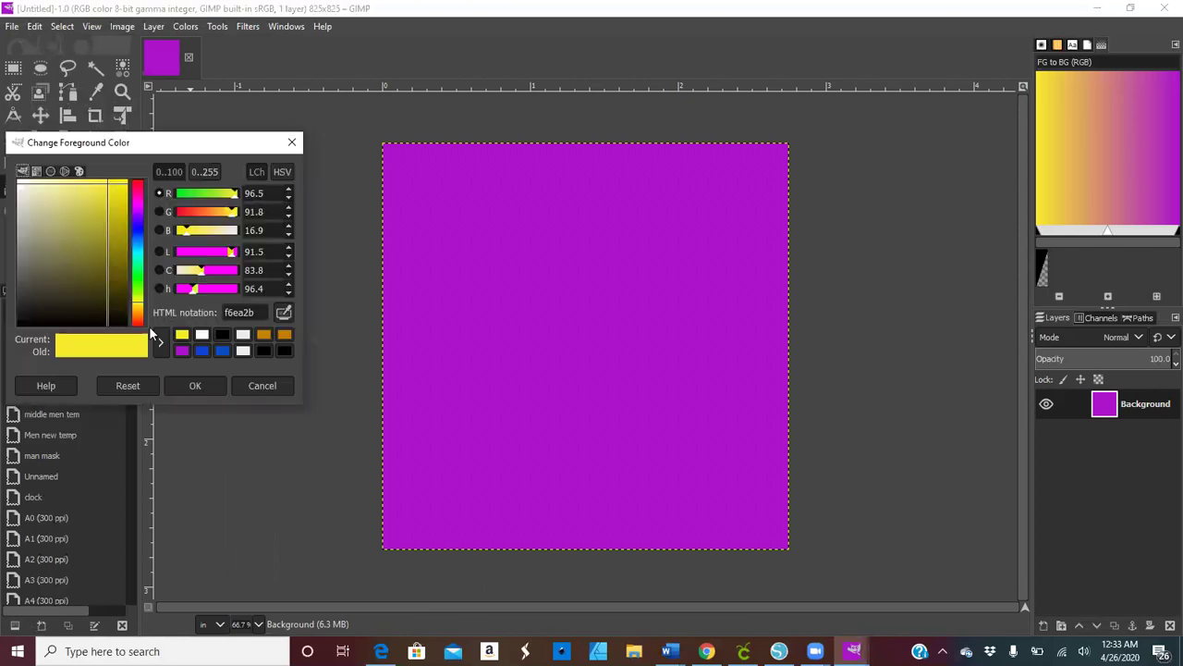
left_click(221, 338)
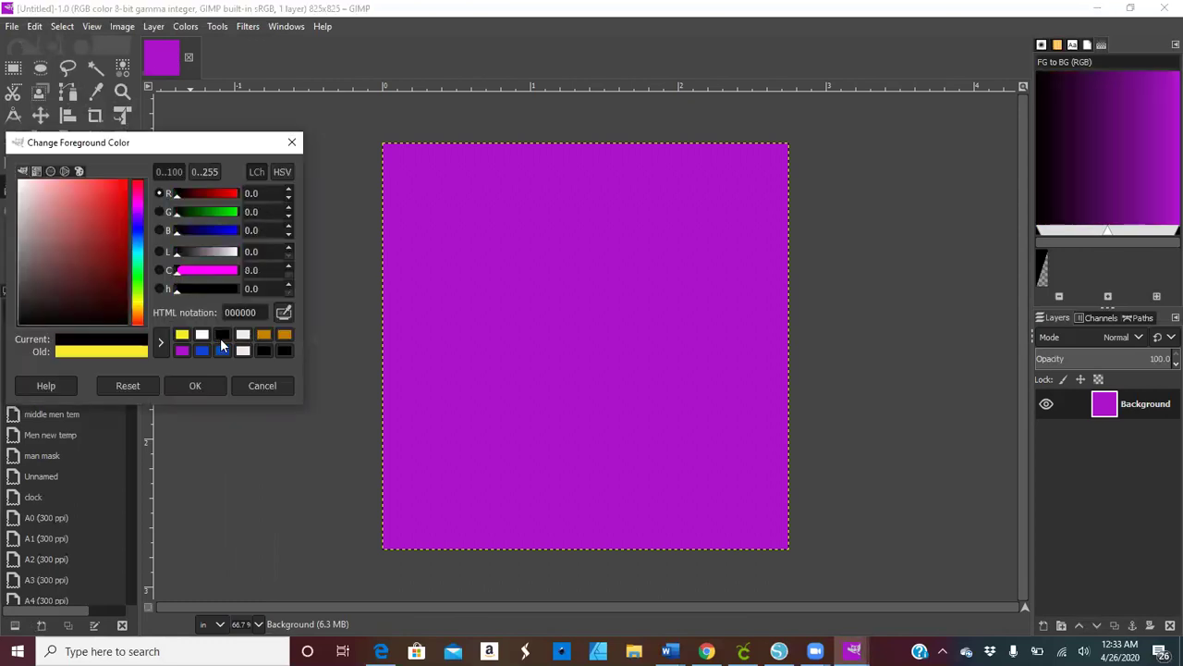
left_click(202, 385)
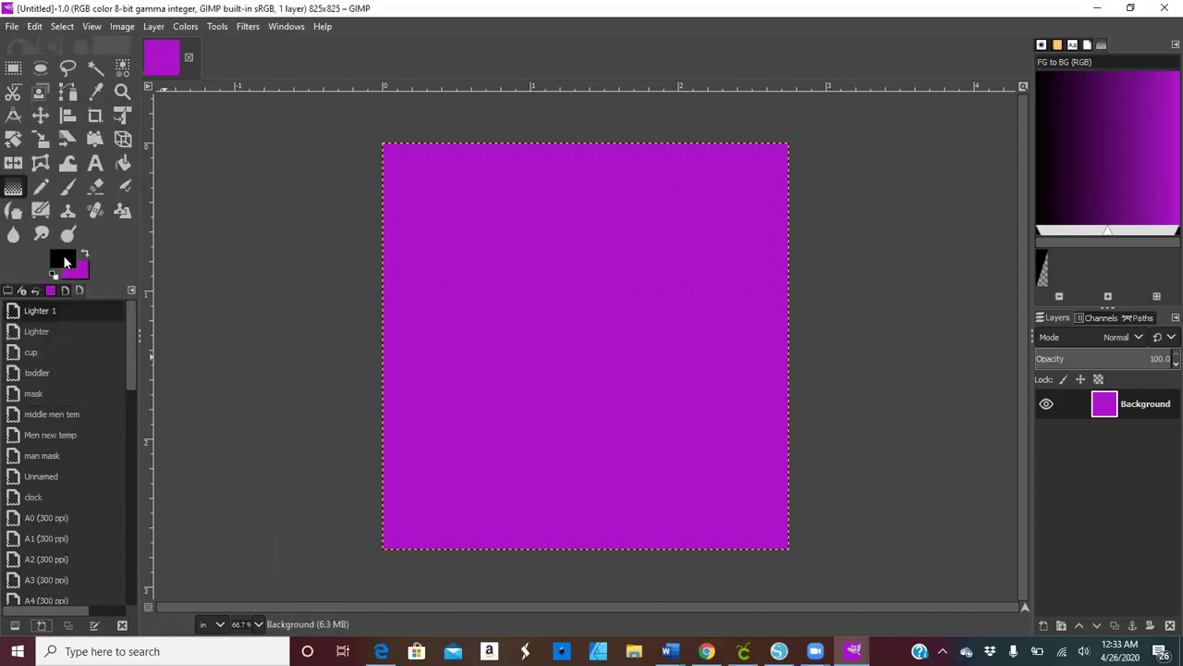
left_click_drag(63, 260, 487, 279)
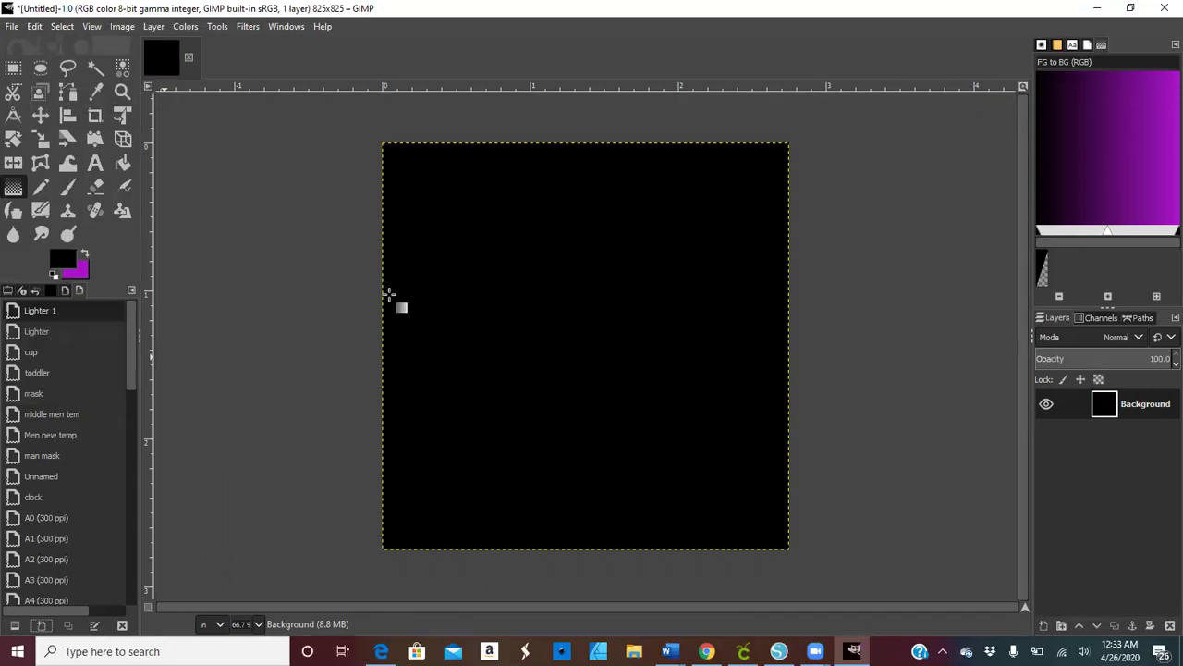
Set the background colour to blue (HTML 1044d5)
left_click(80, 275)
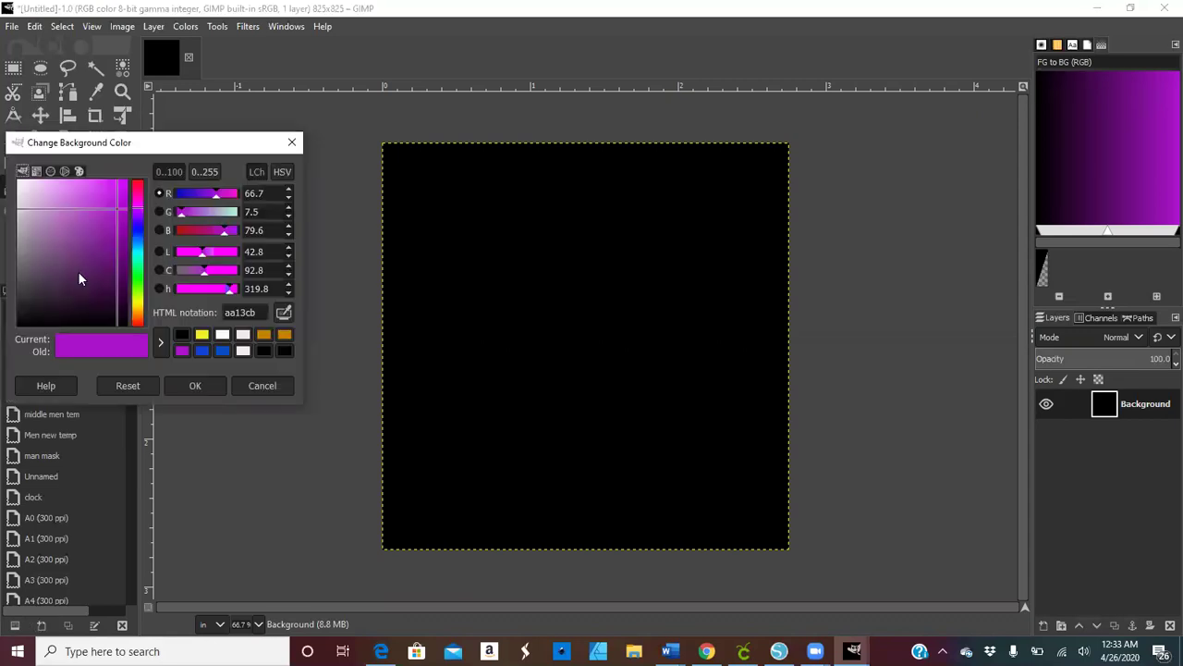
left_click(203, 351)
left_click(195, 386)
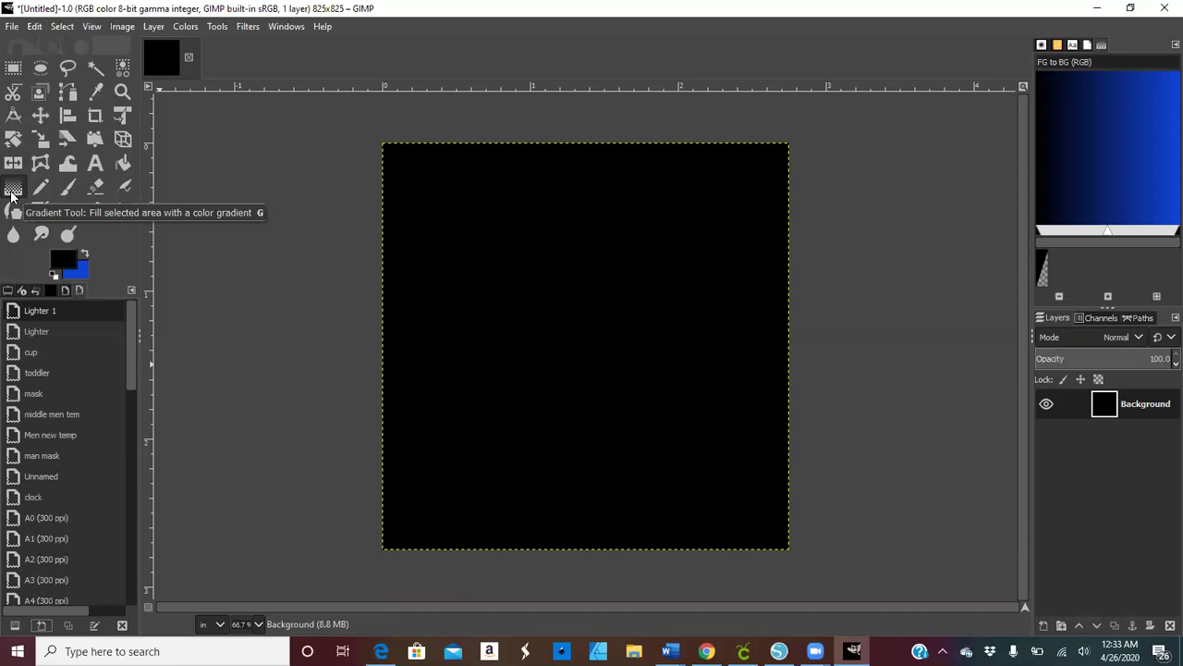
Draw a radial gradient from the canvas centre past the lower-left edge and commit it
left_click(11, 191)
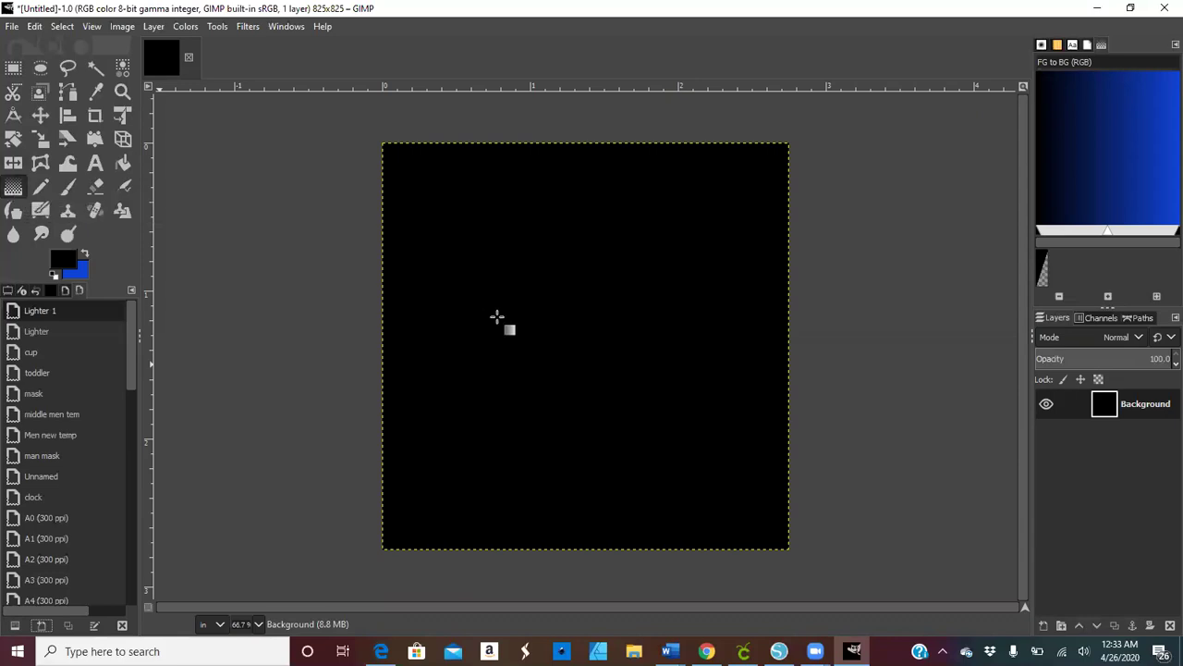
left_click(589, 331)
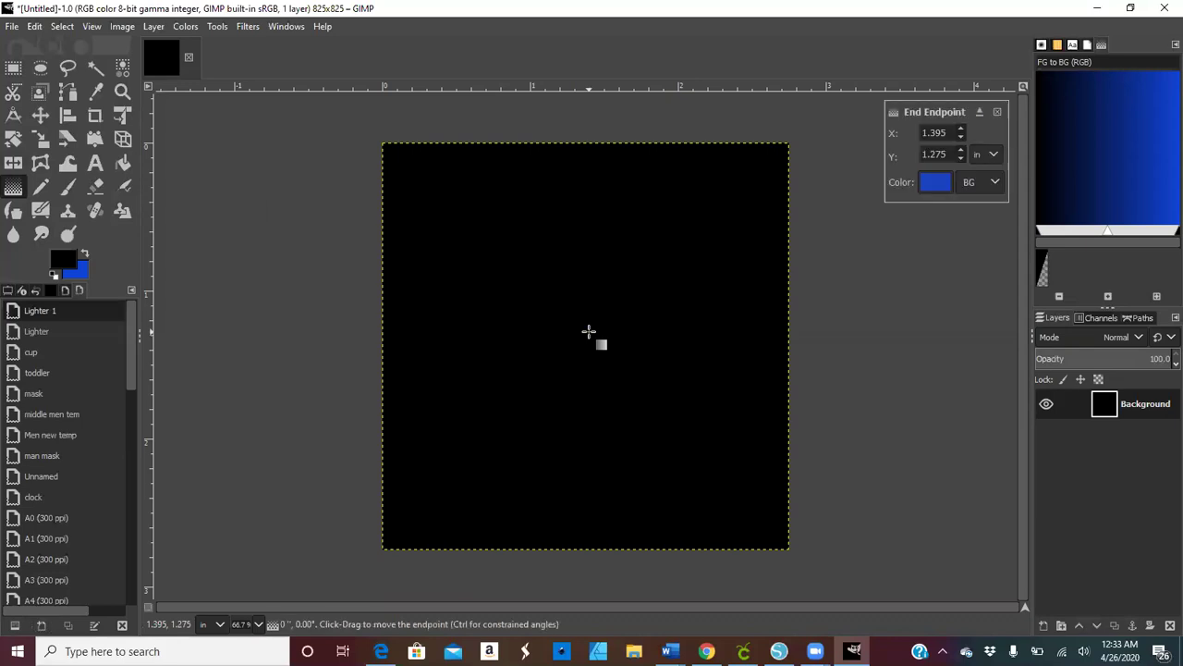
left_click_drag(589, 331, 2, 665)
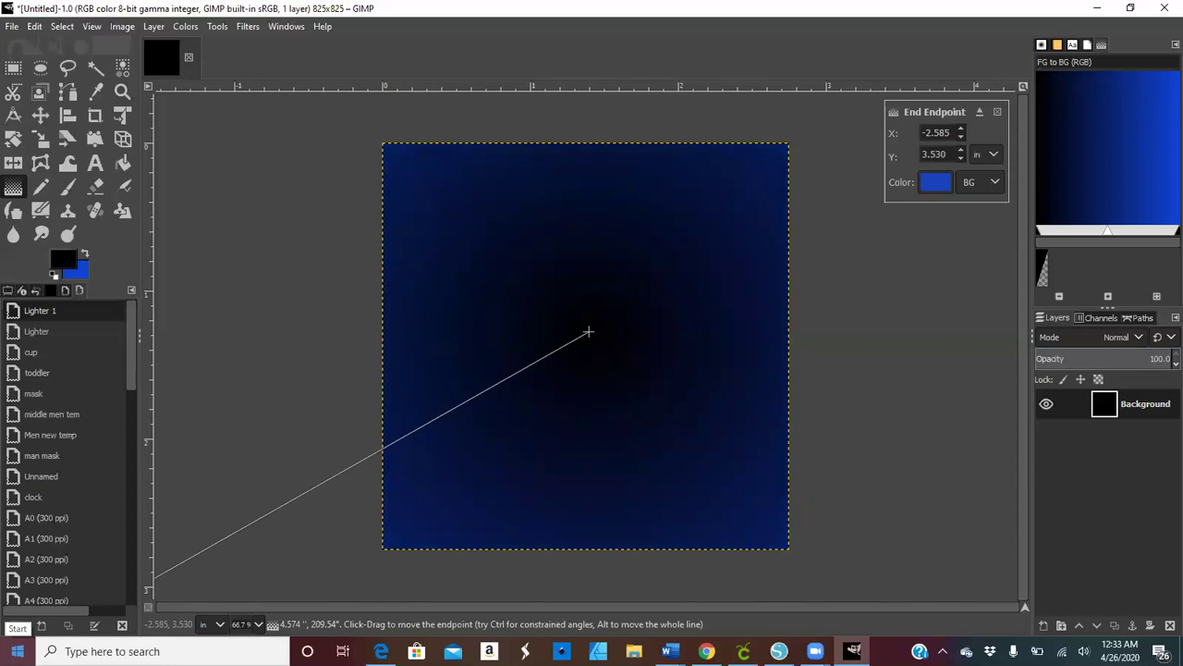
key("Return")
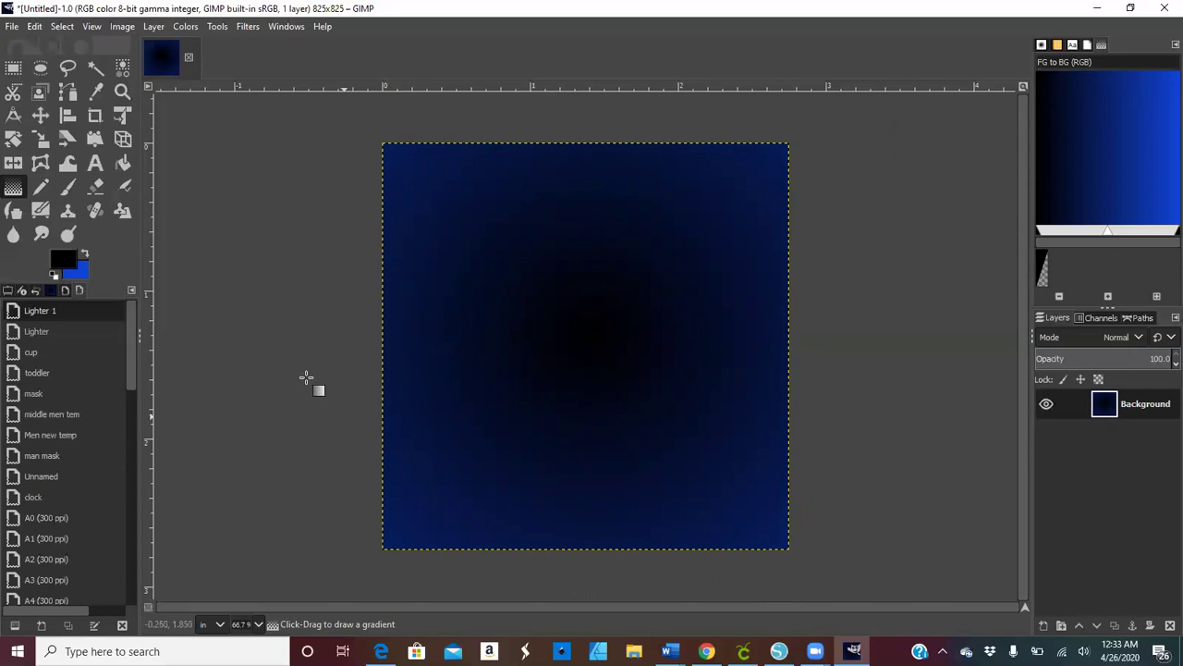
Open the File menu to see the save and export commands
left_click(14, 27)
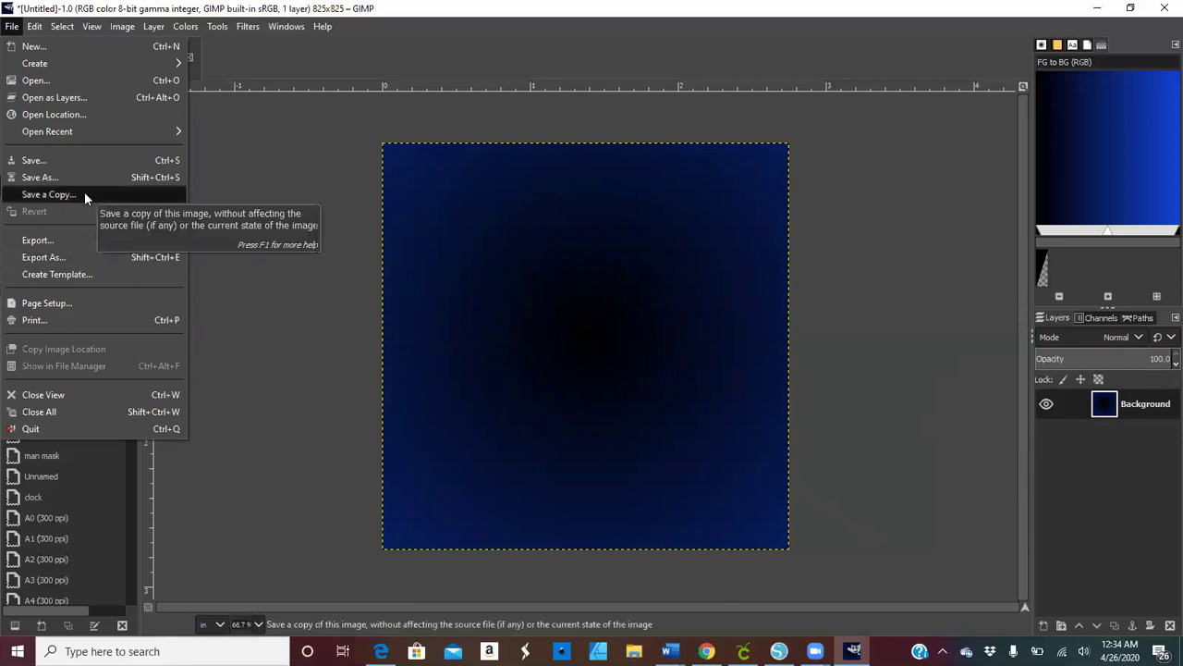
Dismiss the File menu without saving, leaving the gradient image in view
left_click(294, 287)
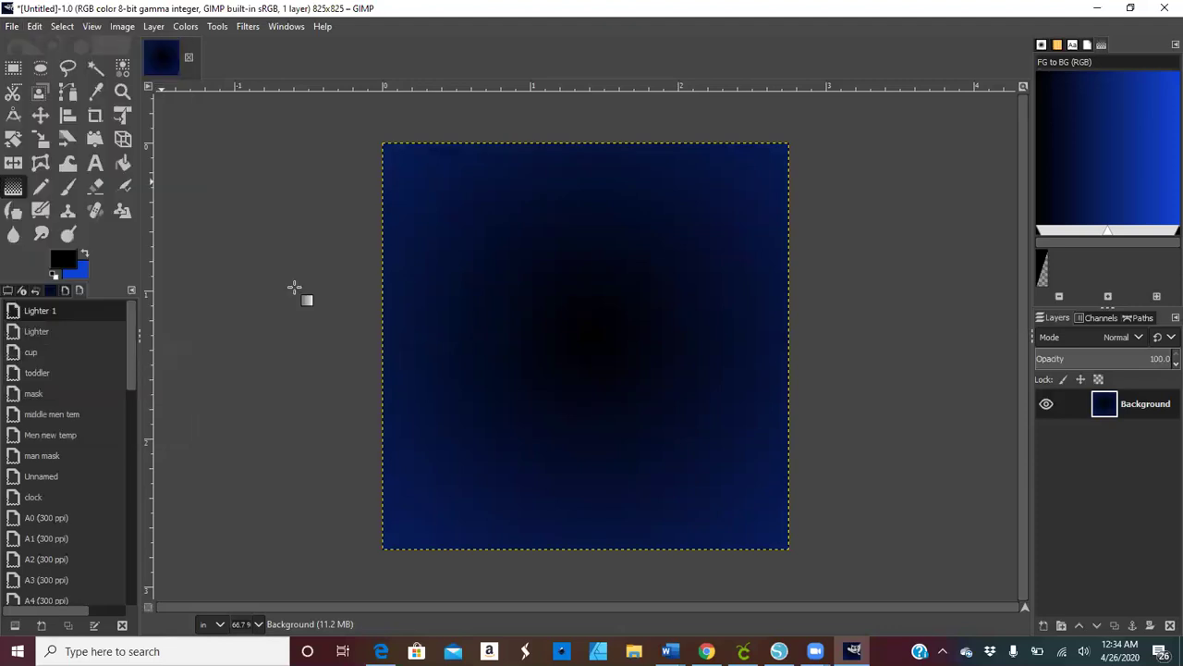